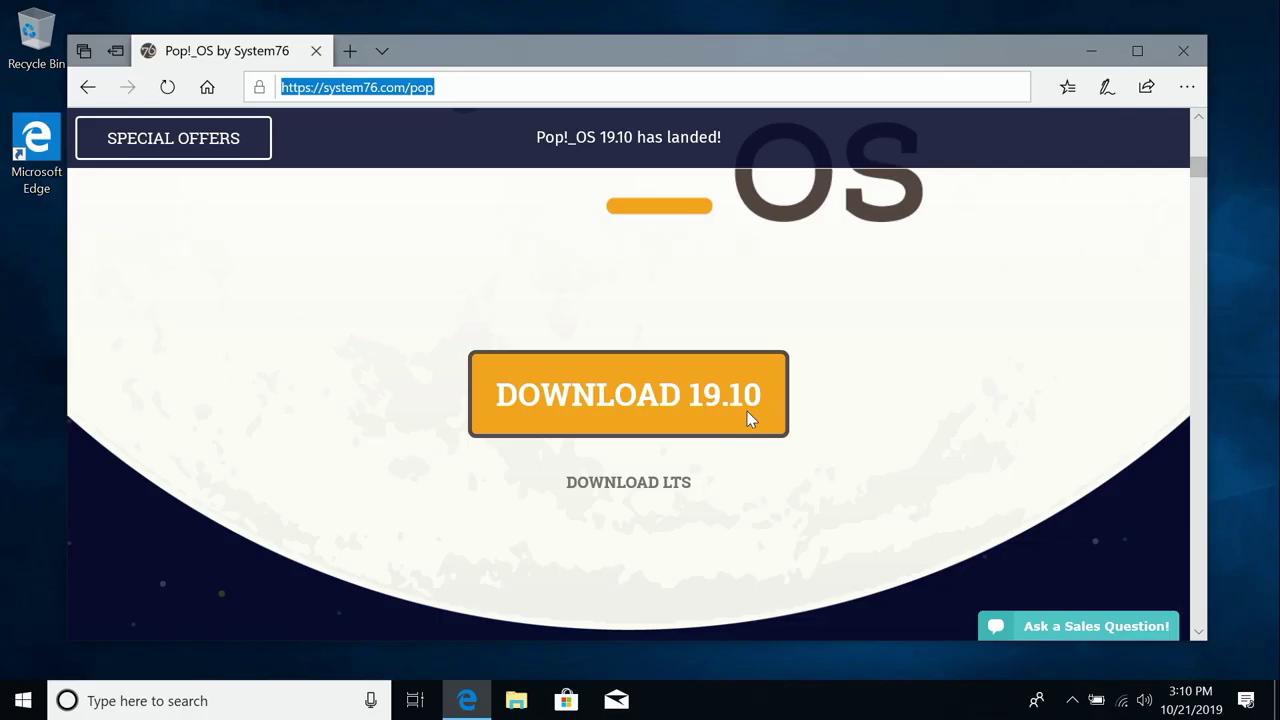
Download the Pop!_OS 19.10 ISO from the System76 Pop!_OS page
click(747, 412)
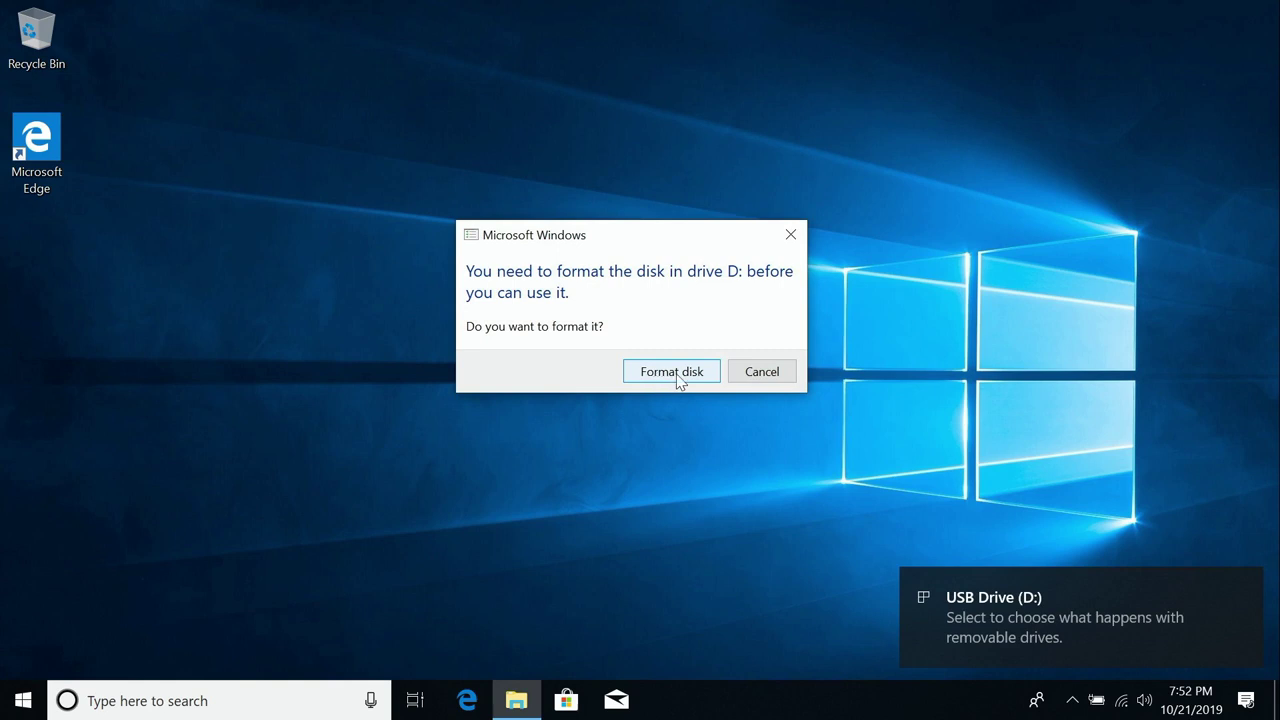
Cancel formatting USB drive D:, dismiss its notification, and restart Windows from the Start menu
click(772, 381)
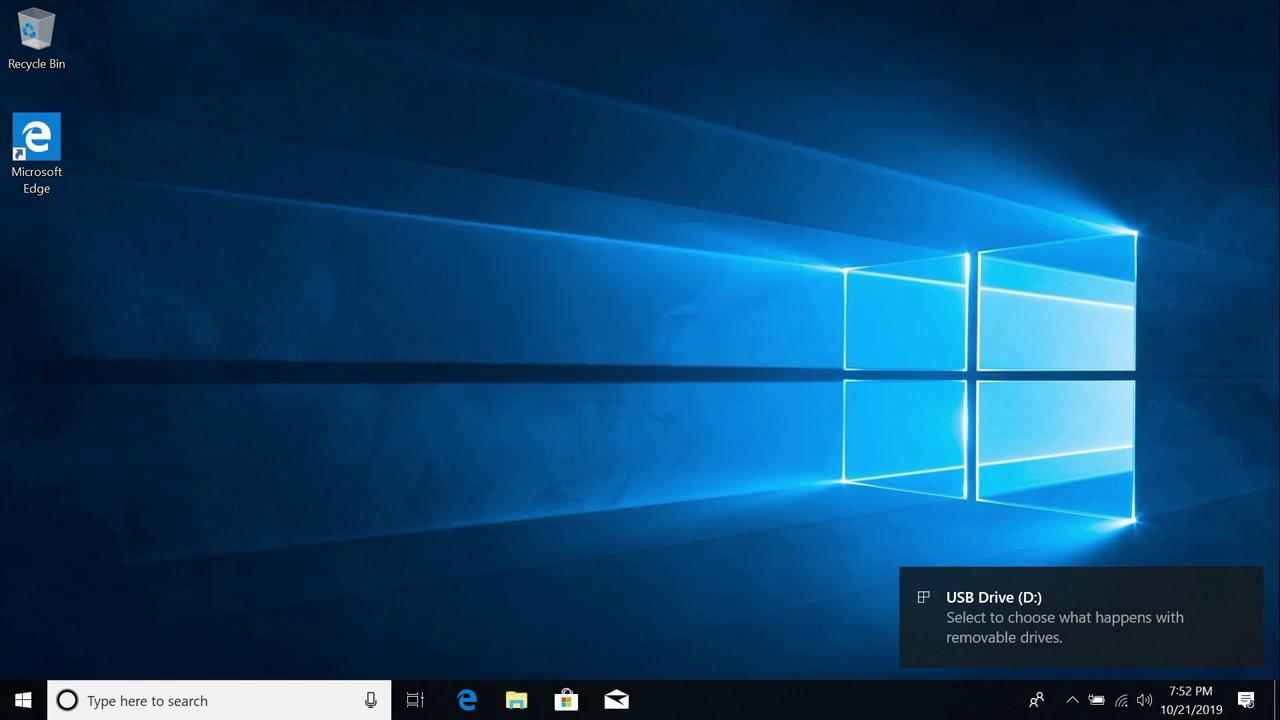
click(1245, 588)
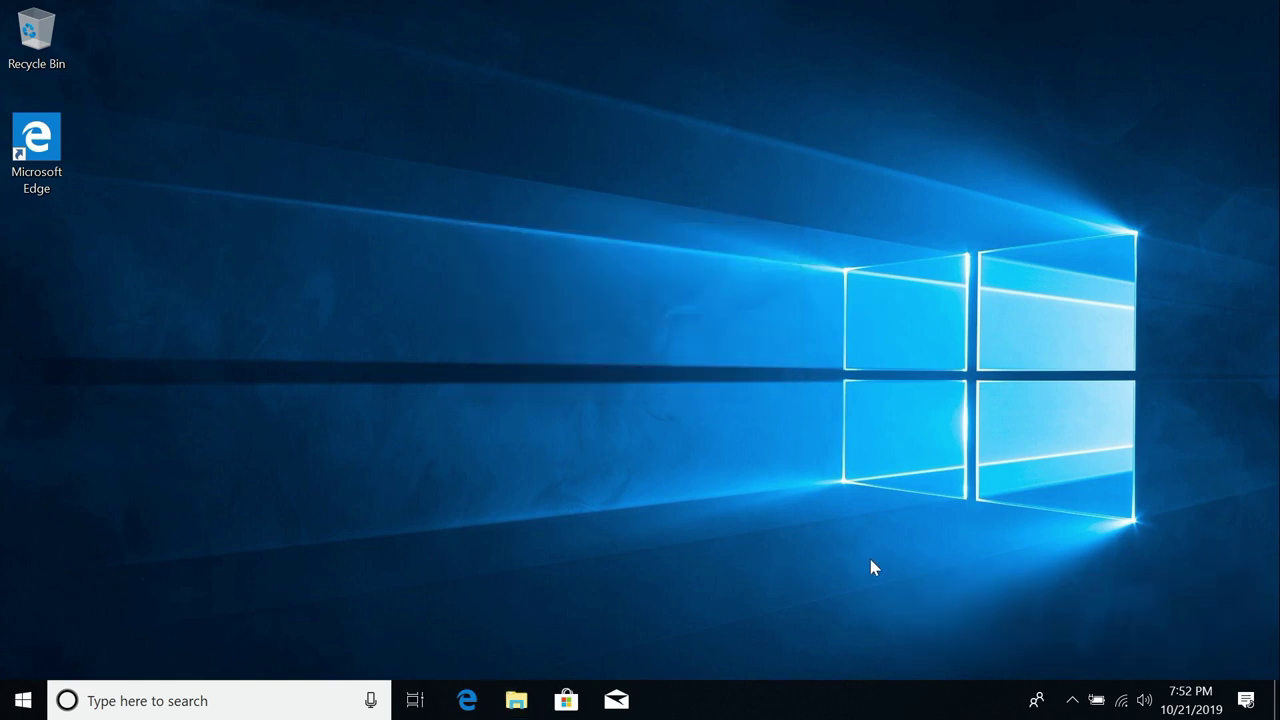
click(18, 695)
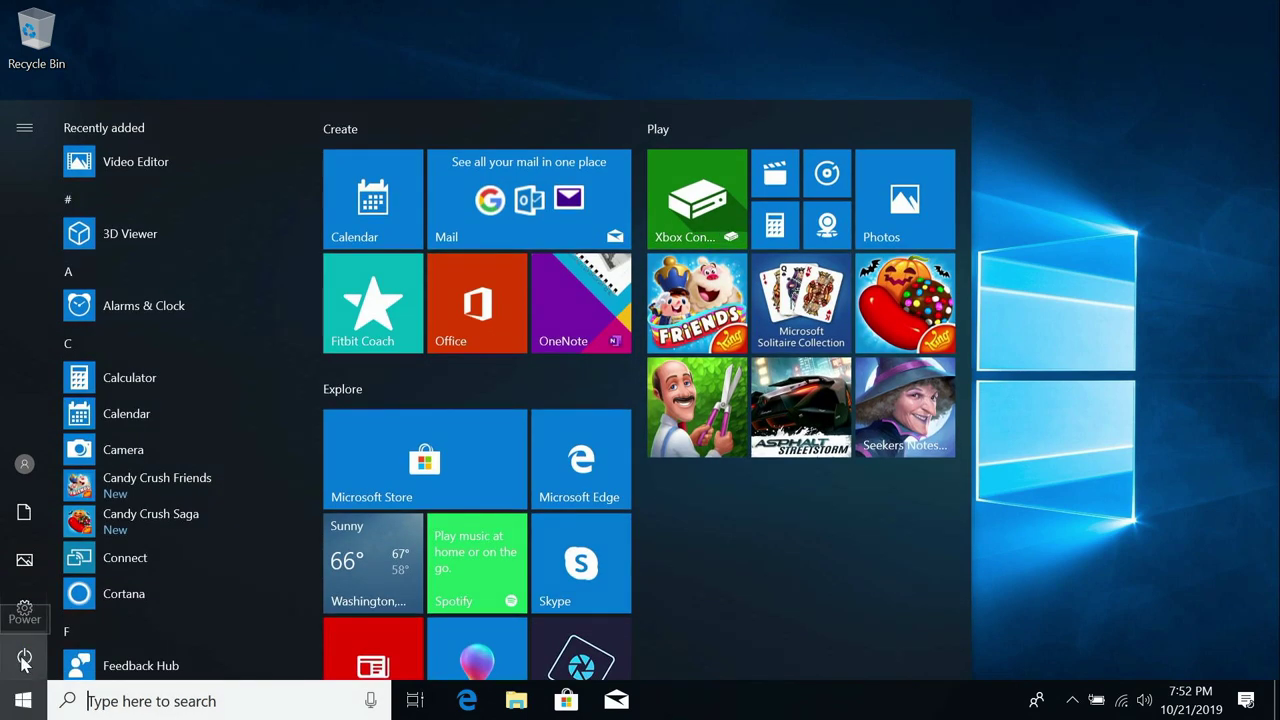
click(24, 658)
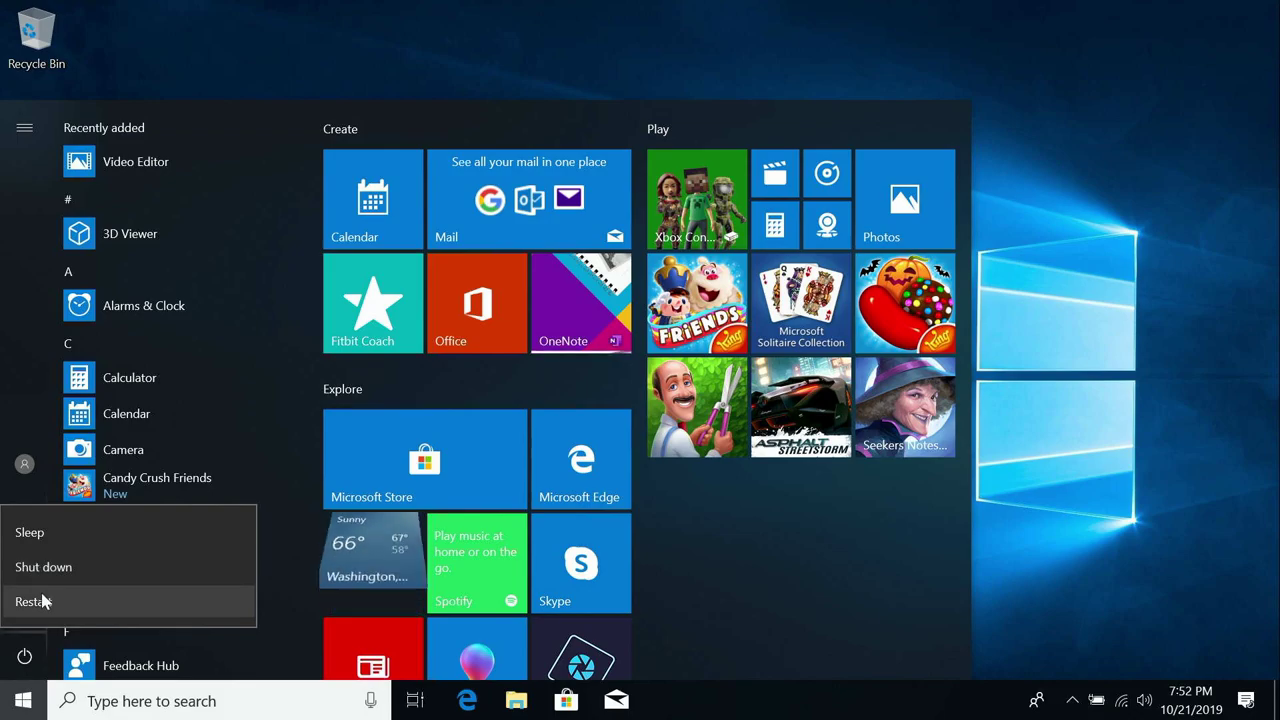
click(33, 601)
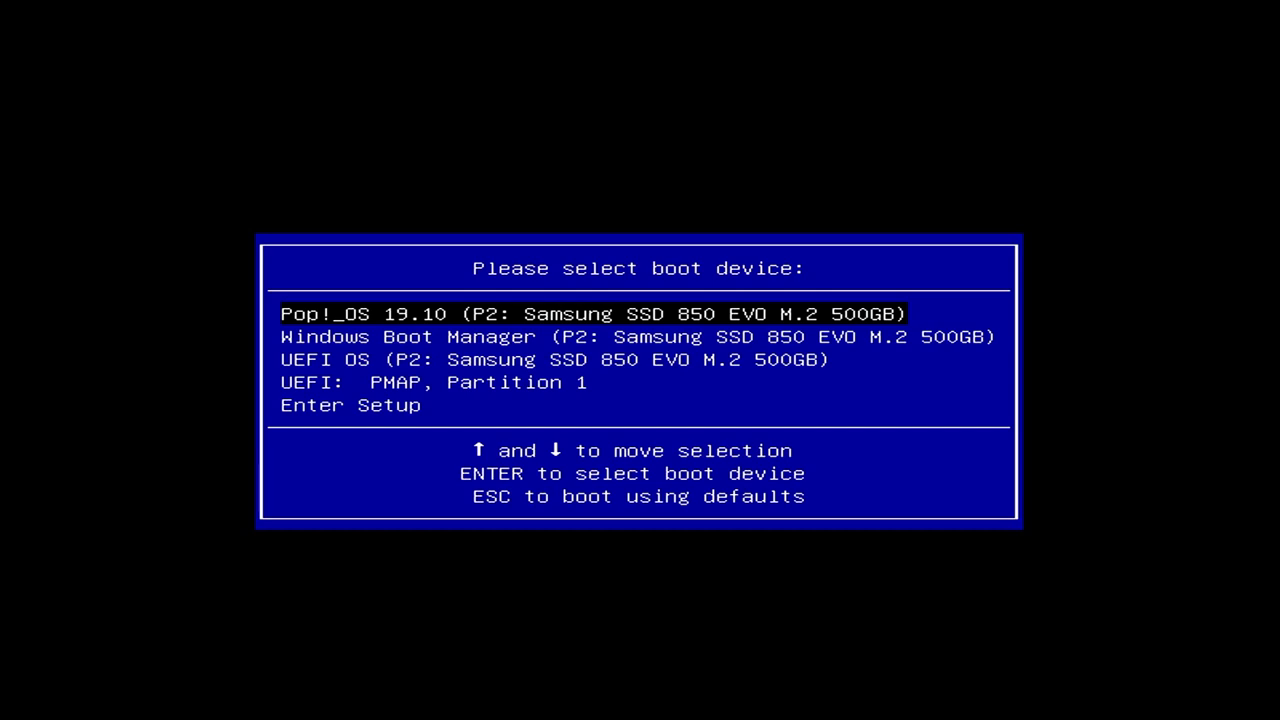
Boot from 'UEFI: PMAP, Partition 1' in the boot-device menu
key(Down)
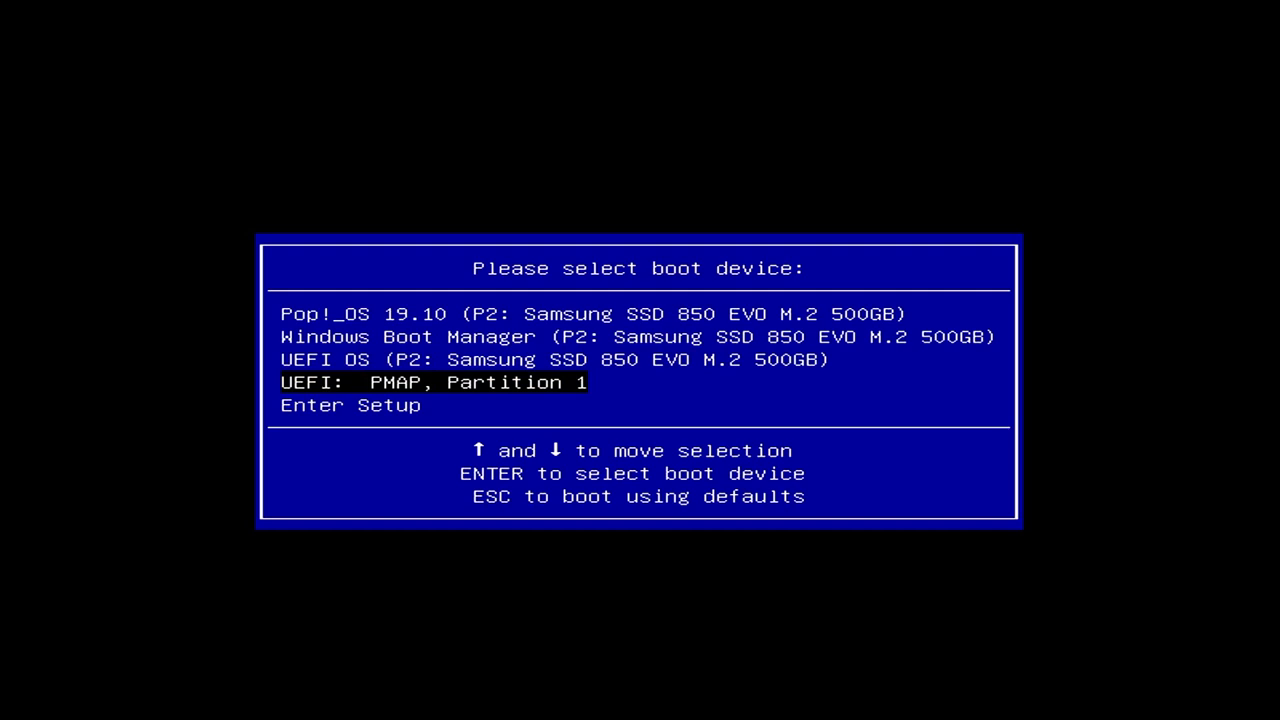
key(Return)
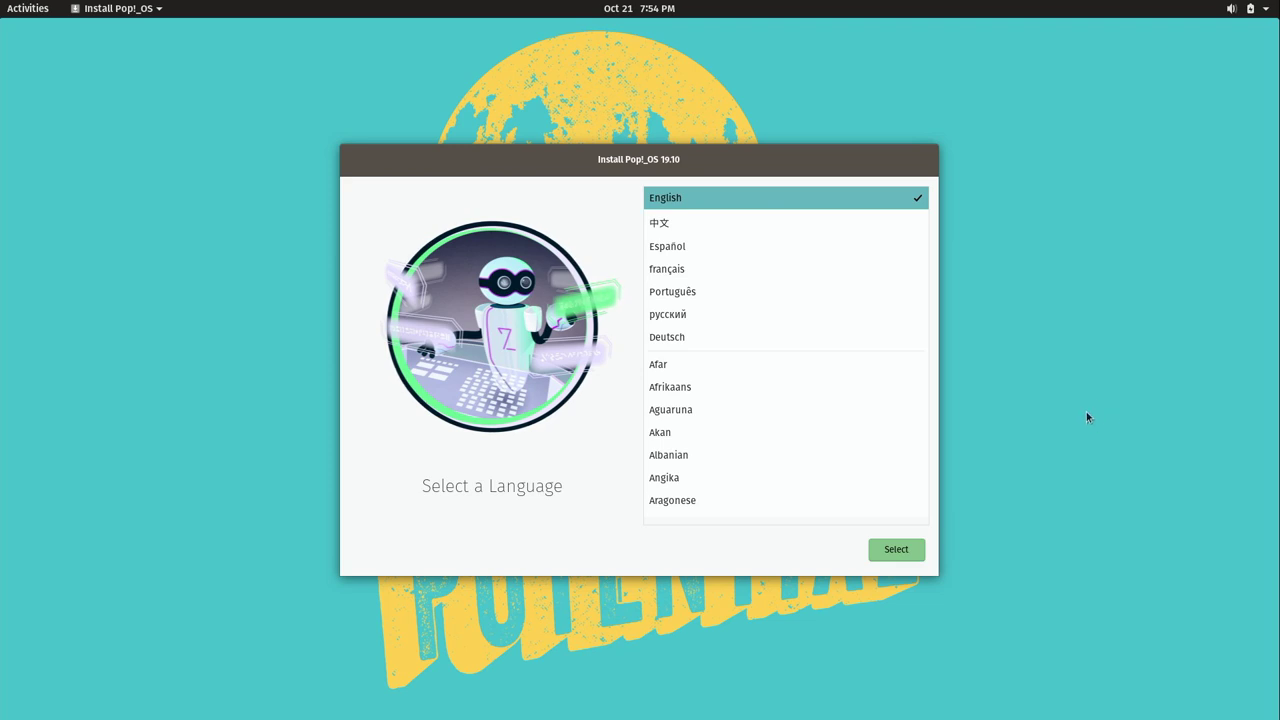
Join the Atlantis Wi-Fi network, entering its password, from the top-right system menu
click(1249, 7)
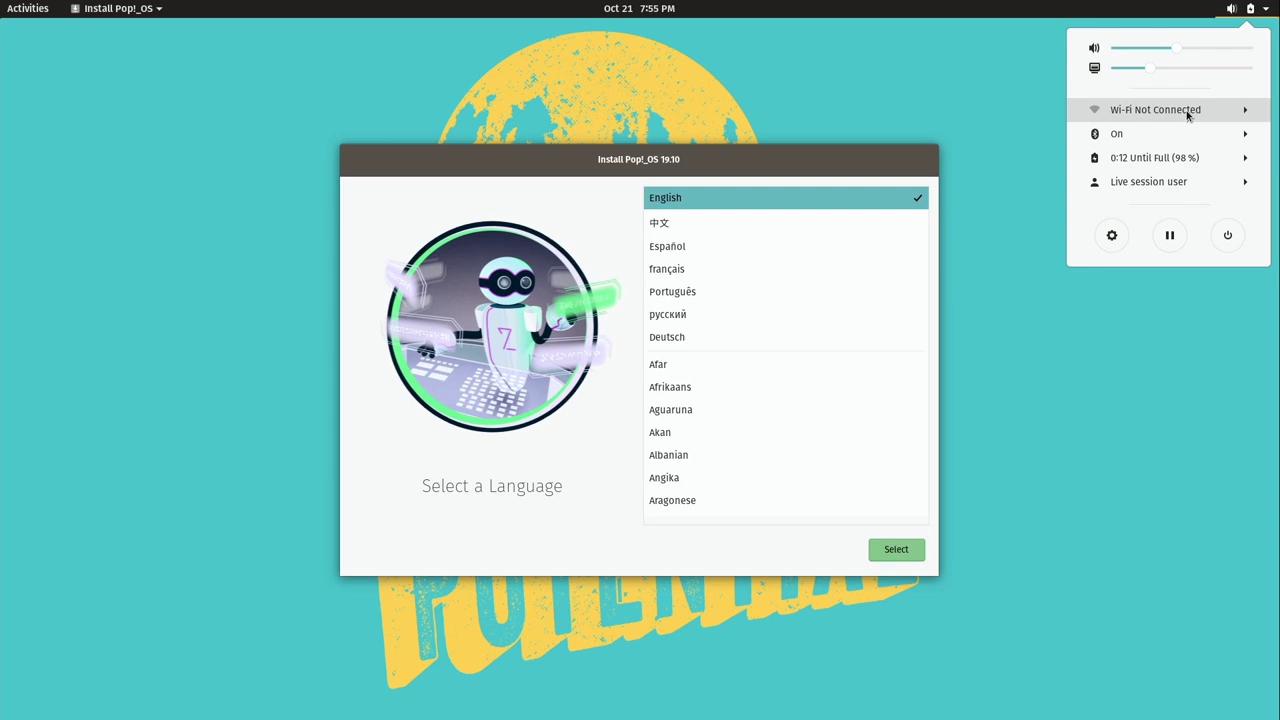
click(1188, 112)
click(1178, 134)
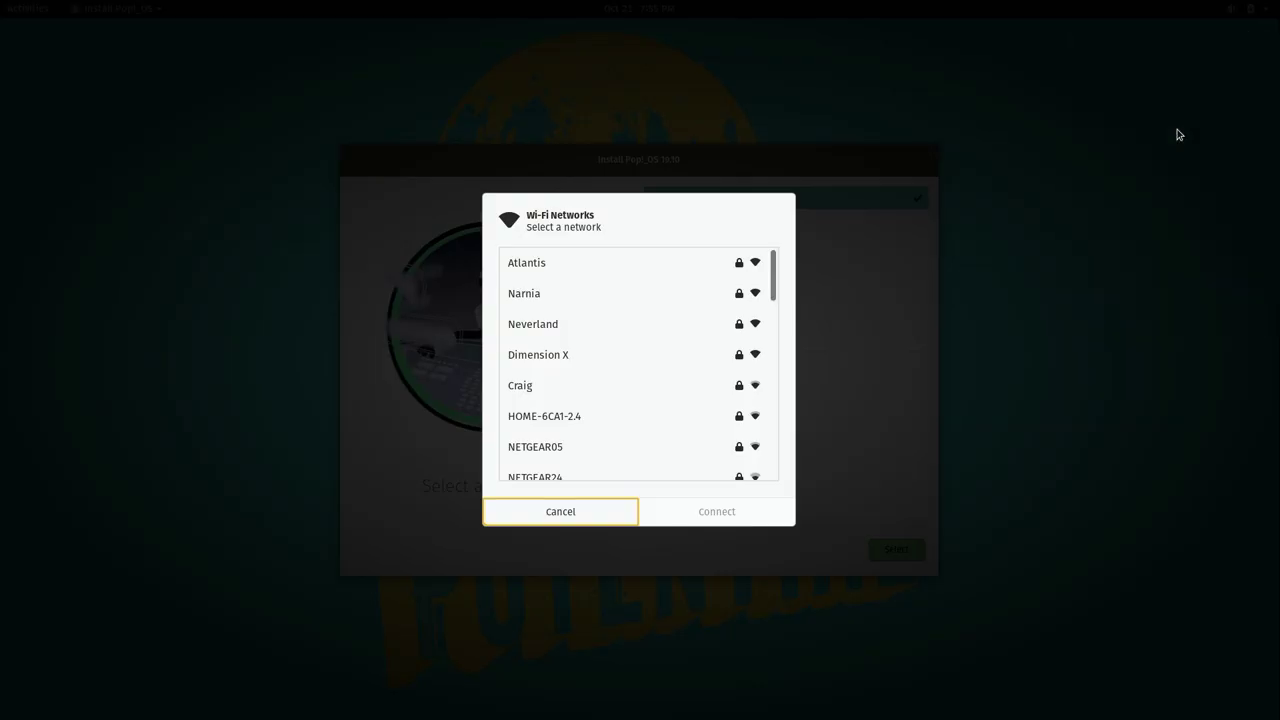
click(551, 263)
click(711, 513)
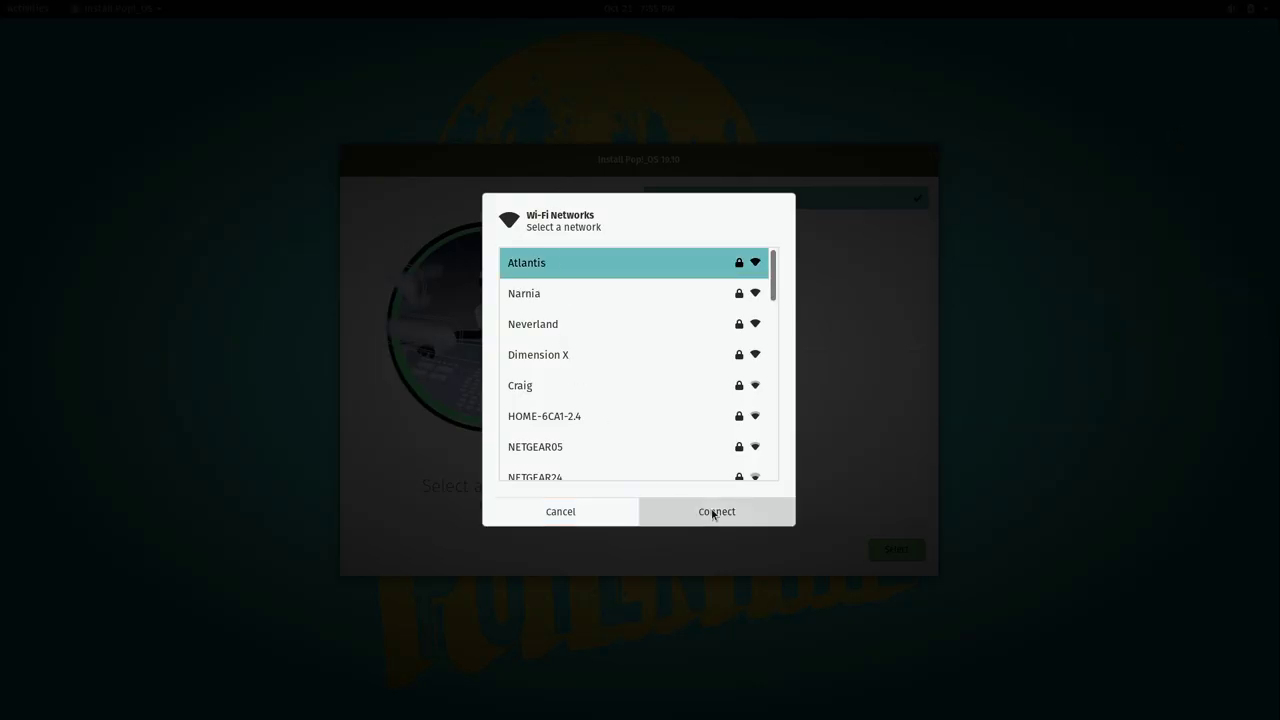
text(••••••••••)
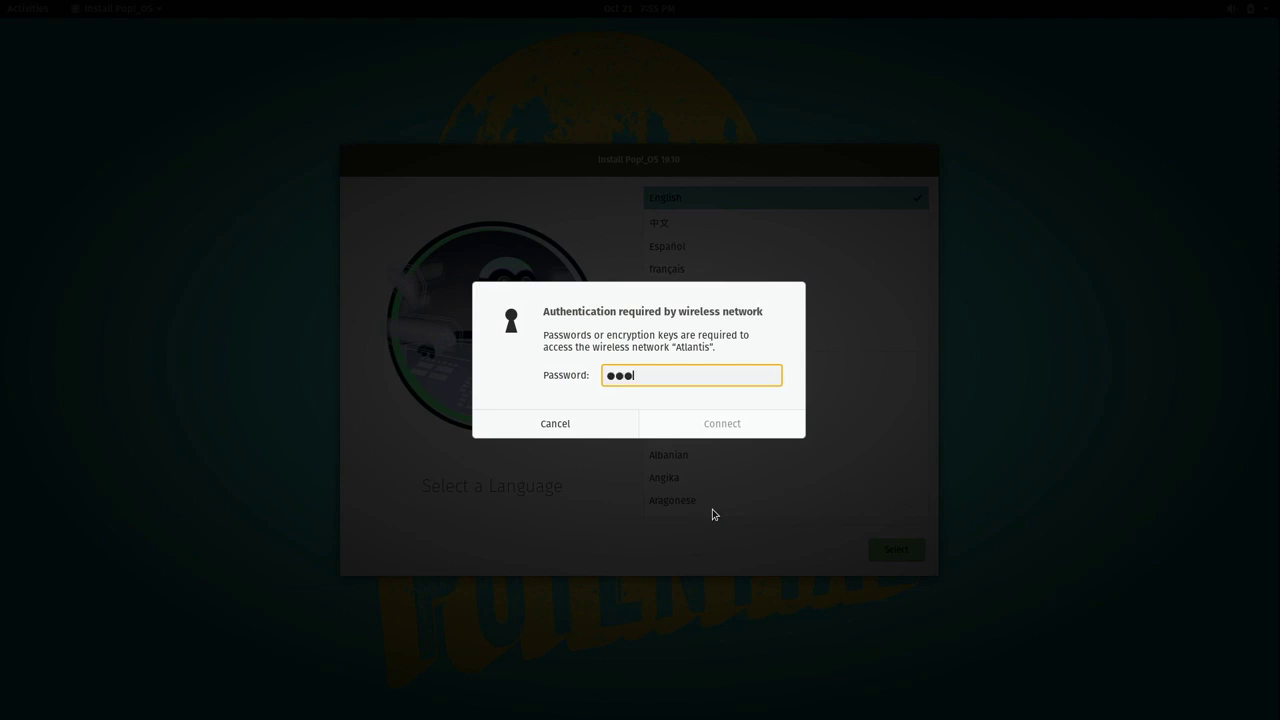
text(•••••••••)
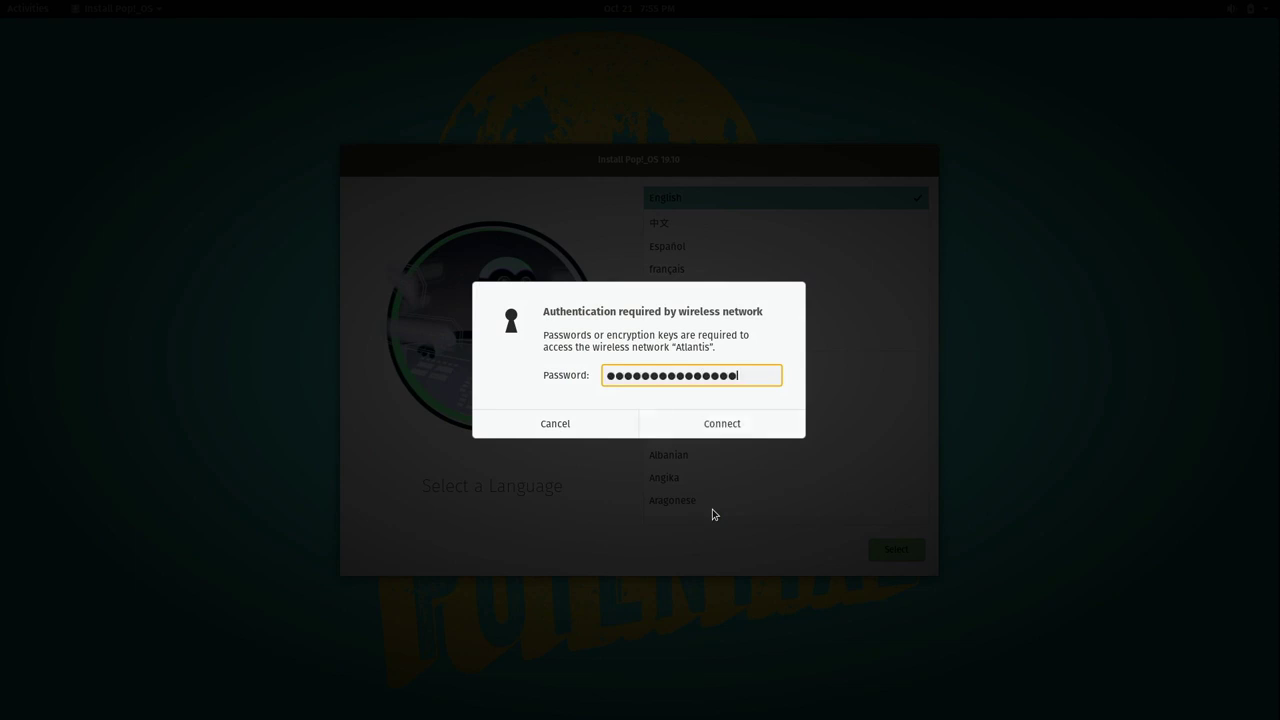
click(737, 430)
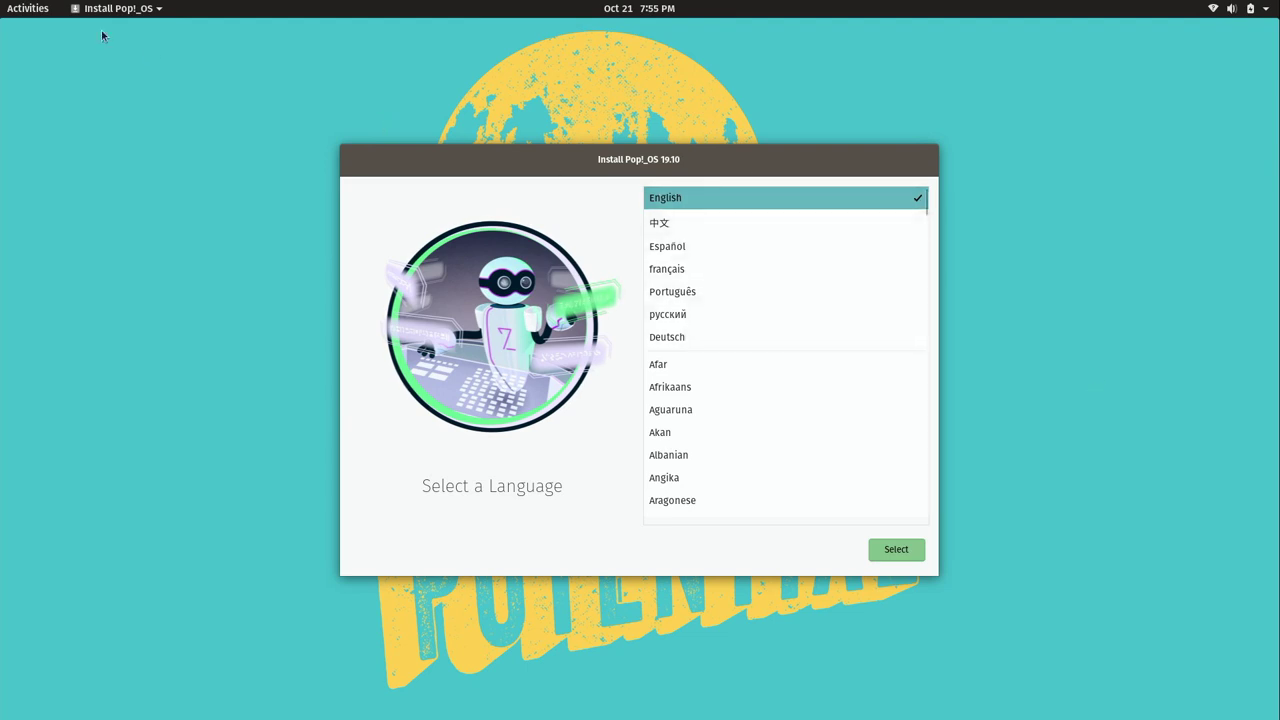
Launch Firefox from the Activities dock
click(20, 5)
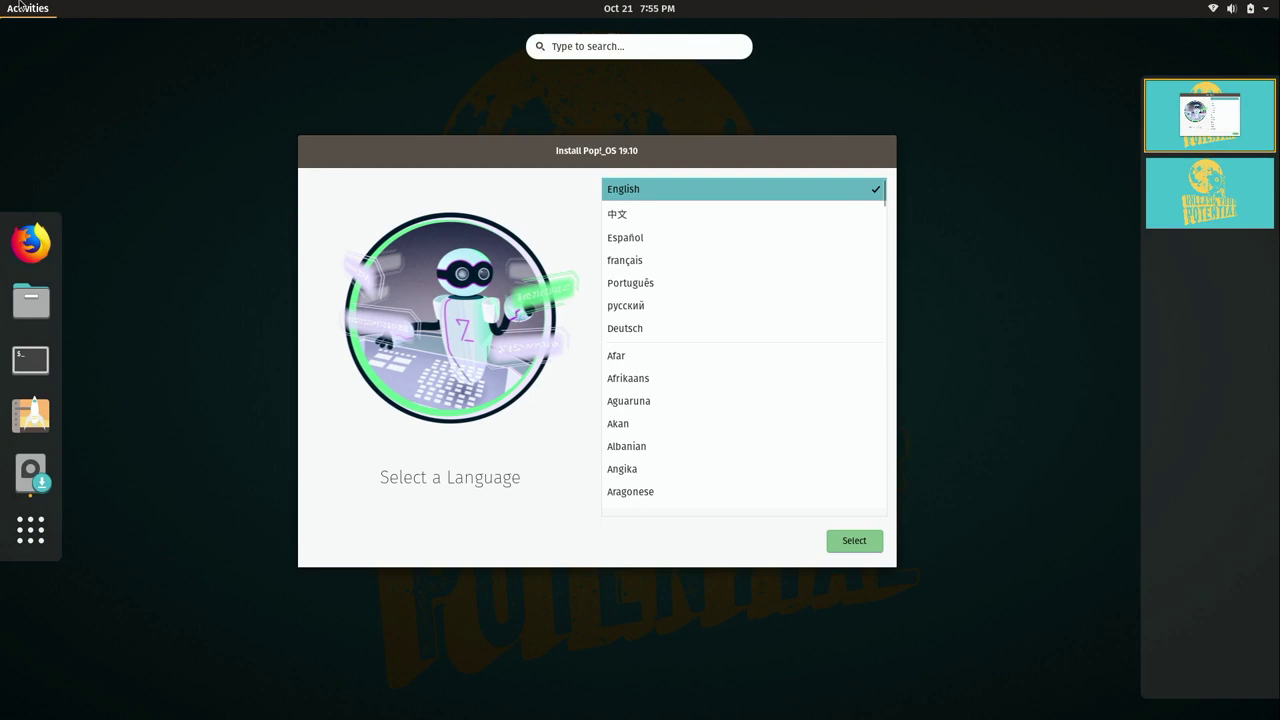
click(31, 245)
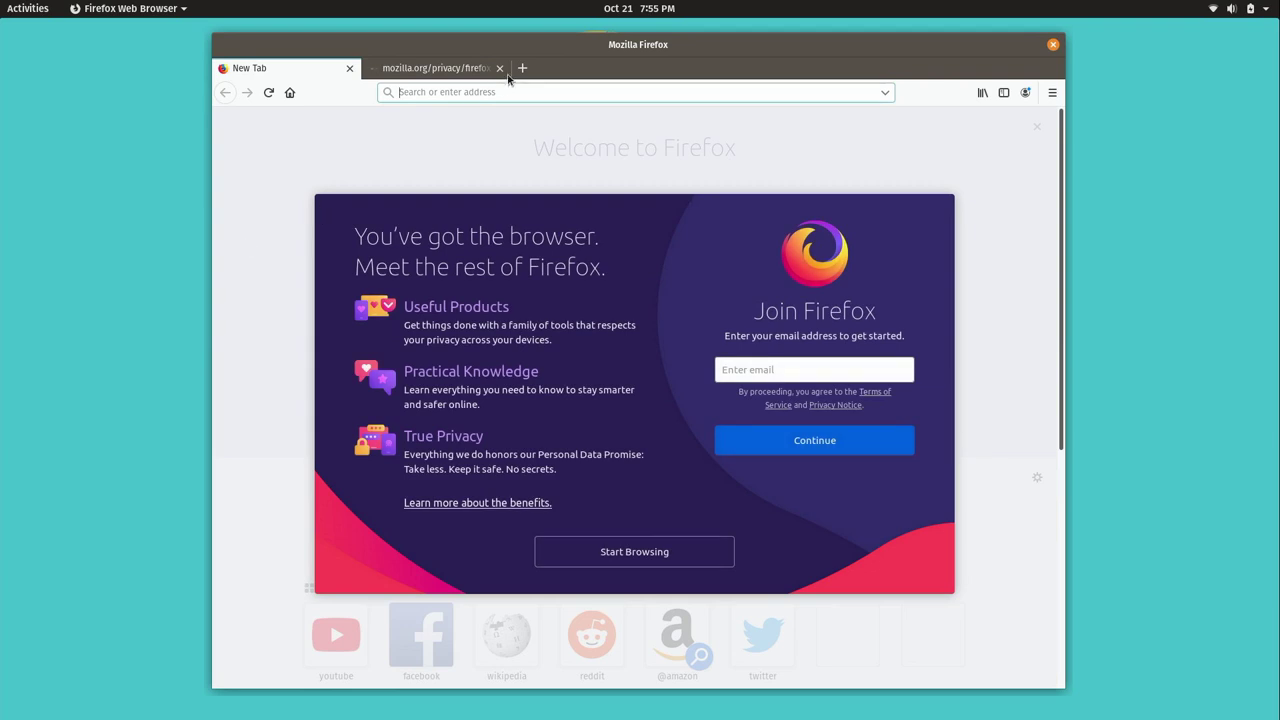
Close the Mozilla privacy tab and load learnlinux.tv
click(499, 68)
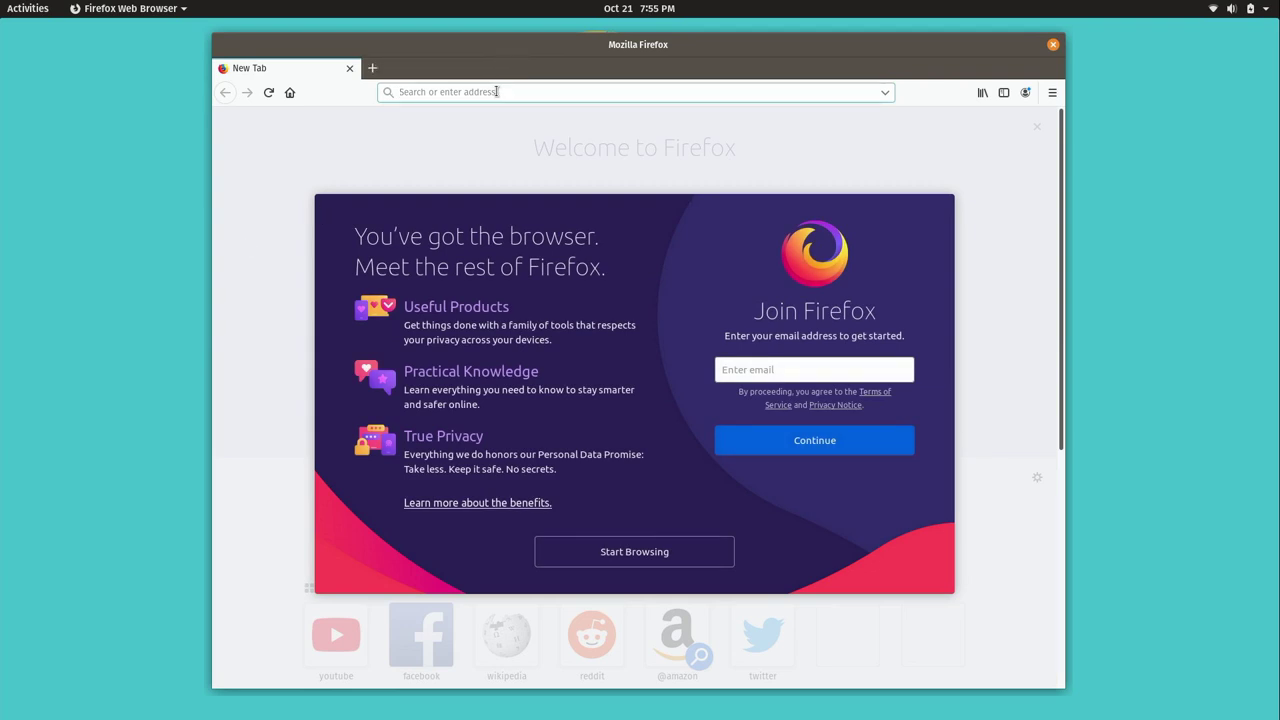
text(learnlinux.t)
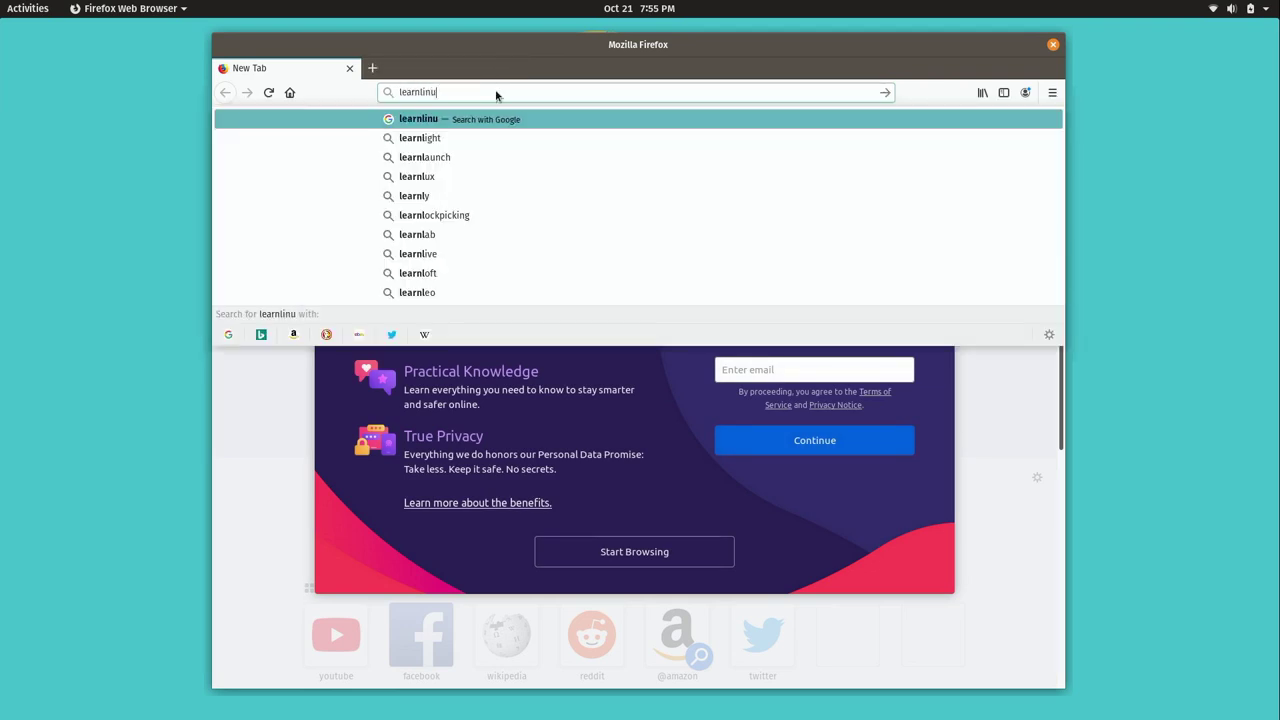
text(v)
key(Return)
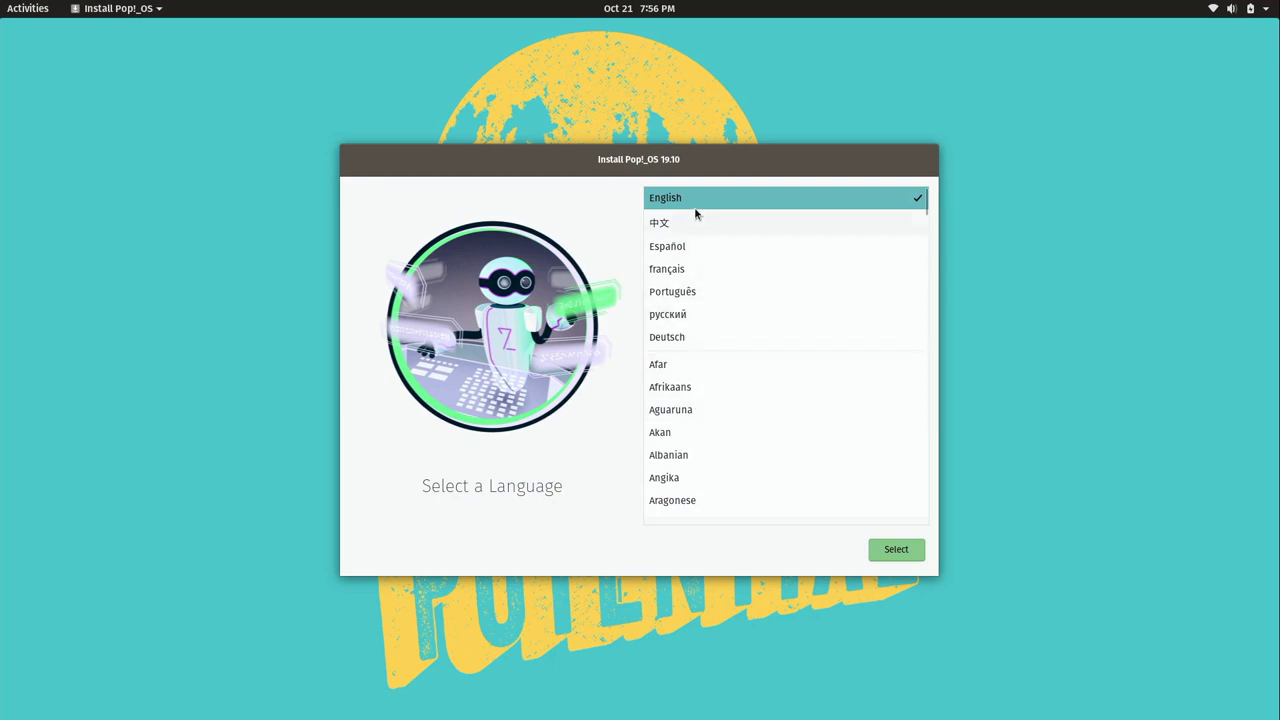
Choose English, United States of America and English (US), then type 'test' to check the layout
click(910, 557)
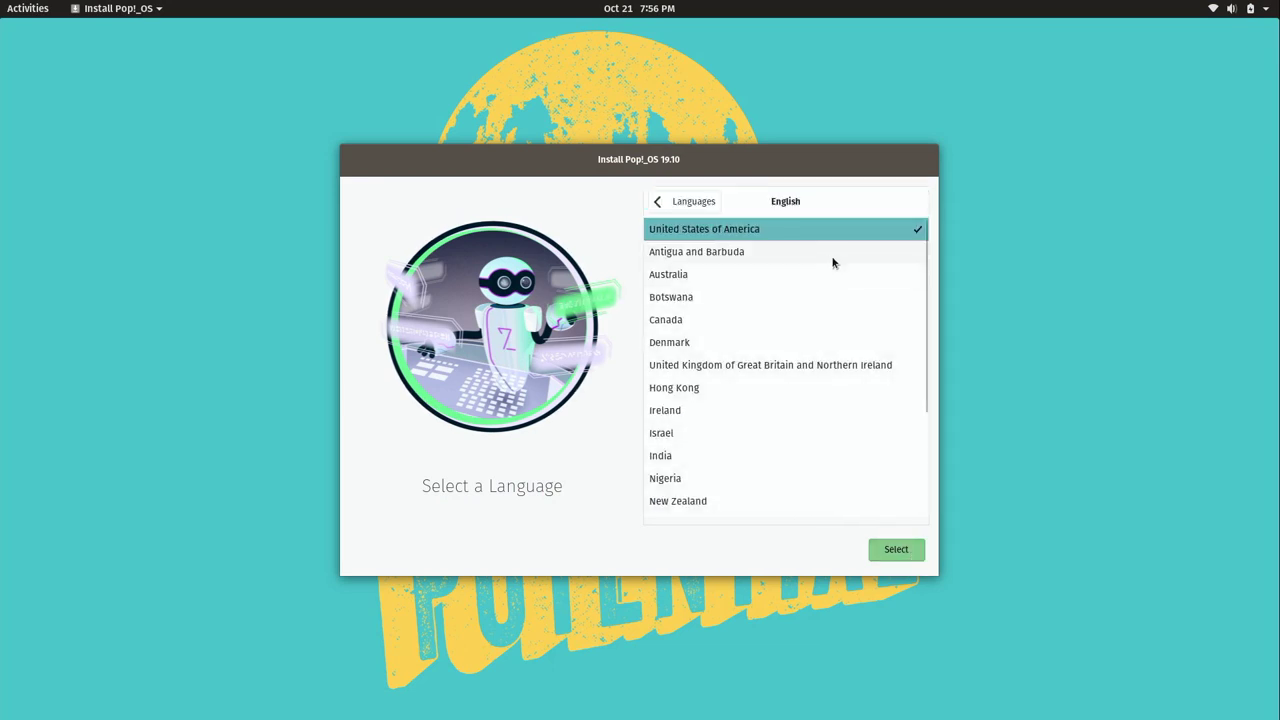
click(900, 550)
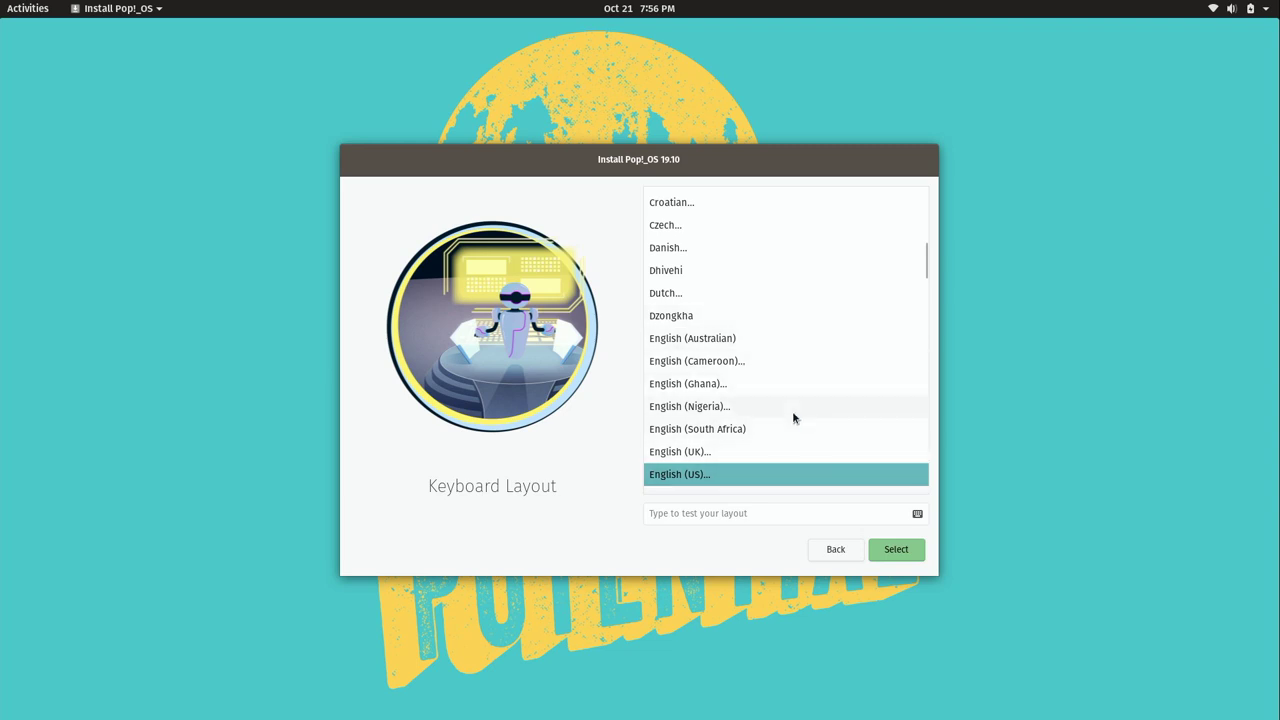
click(916, 552)
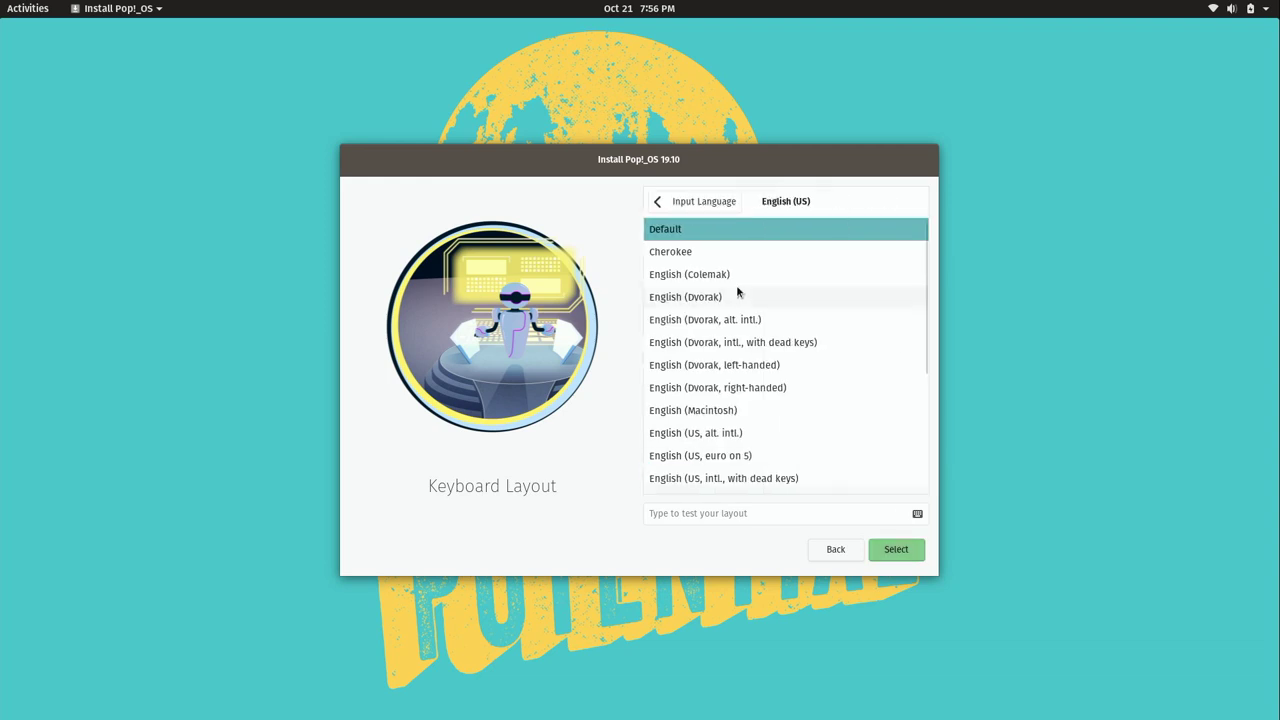
click(716, 514)
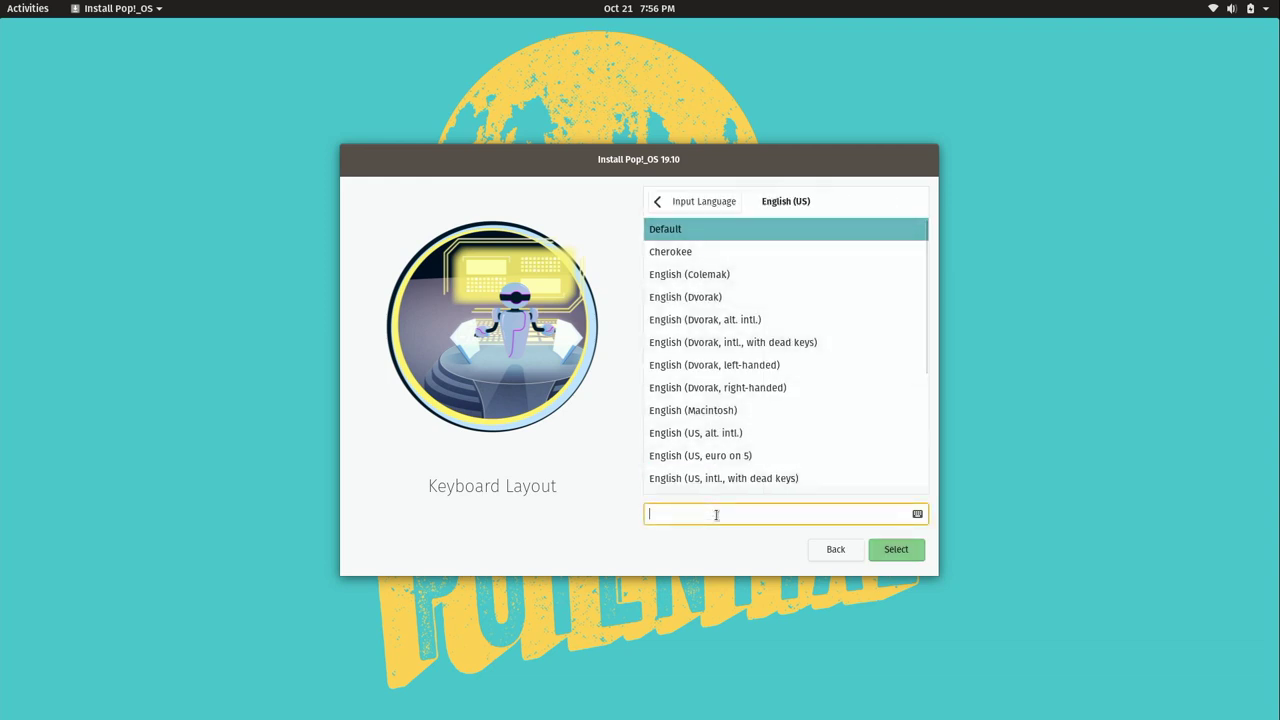
text(test)
Confirm the Default keyboard layout, choose Clean Install, and pick the 465.8 GiB Samsung SSD 850
click(900, 551)
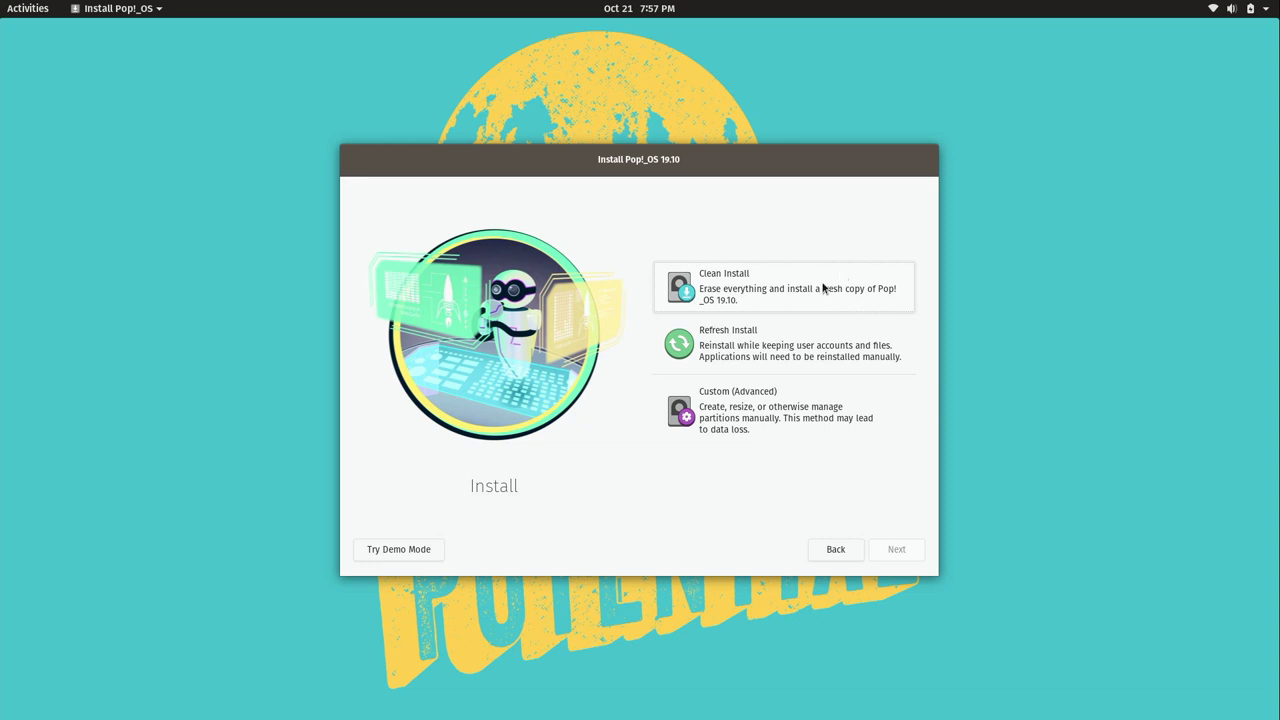
click(772, 294)
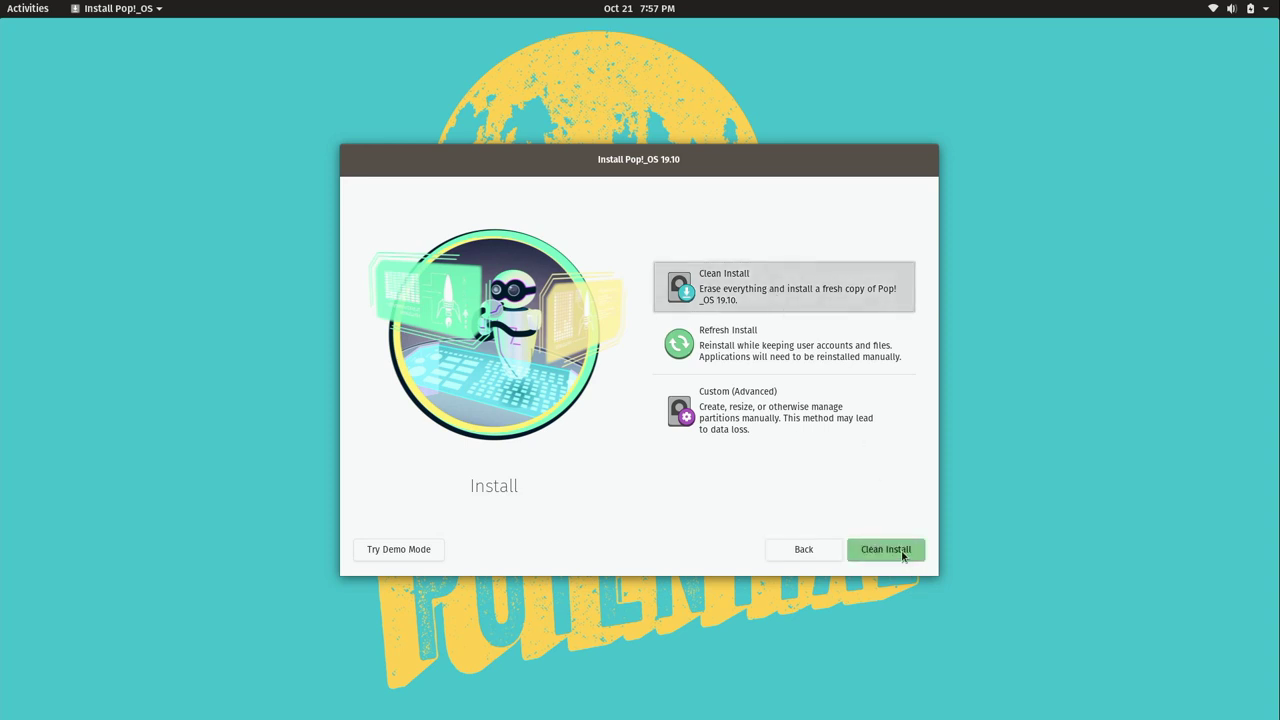
click(900, 553)
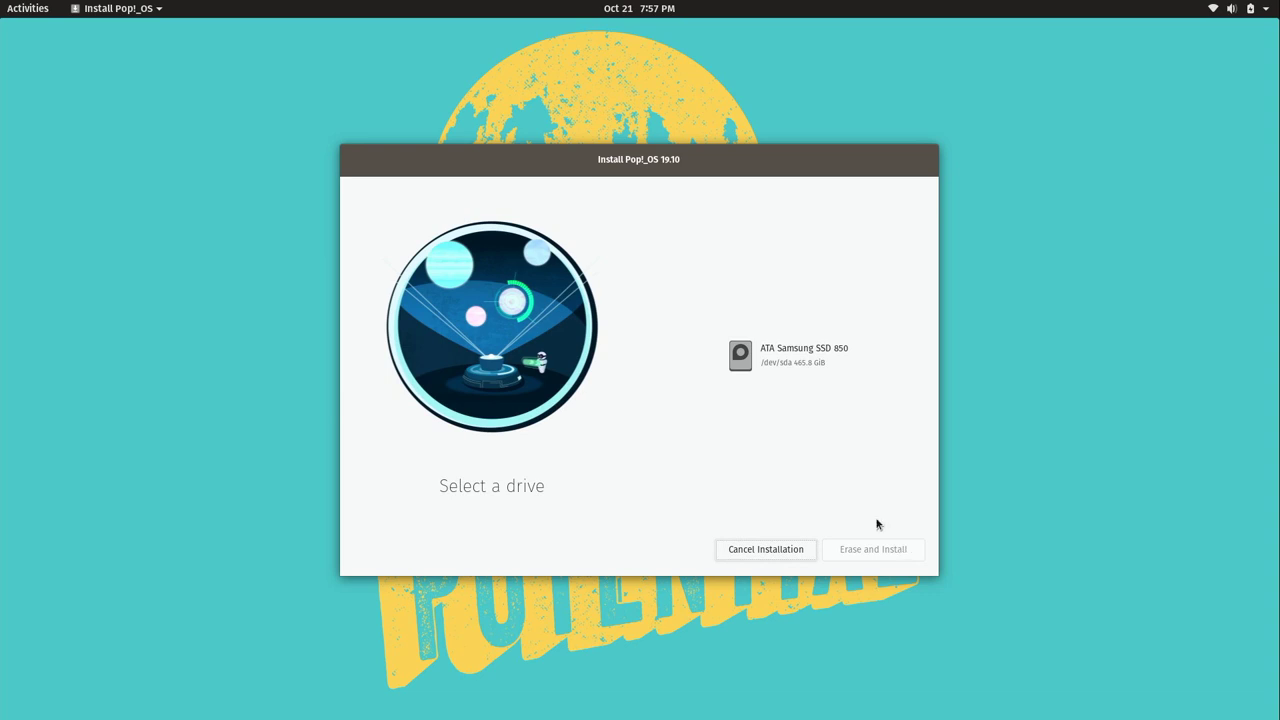
click(801, 370)
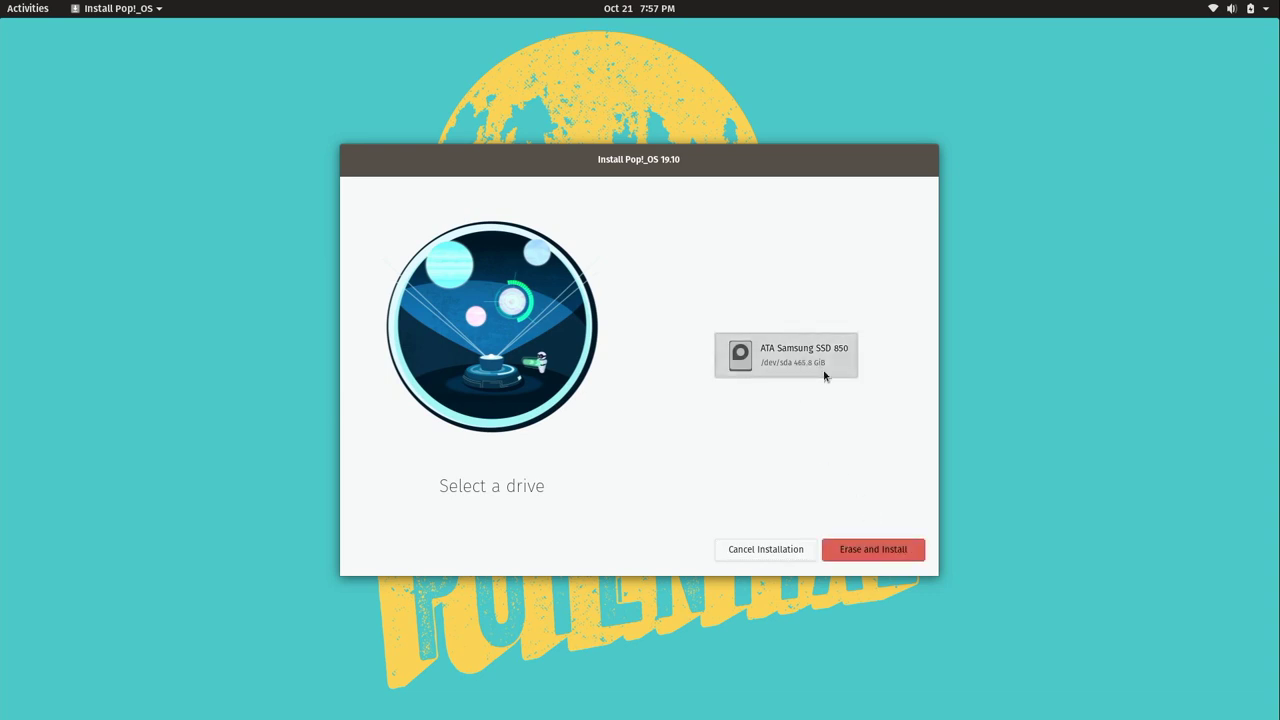
Erase the SSD and install without encryption, waiting until installation completes
click(899, 556)
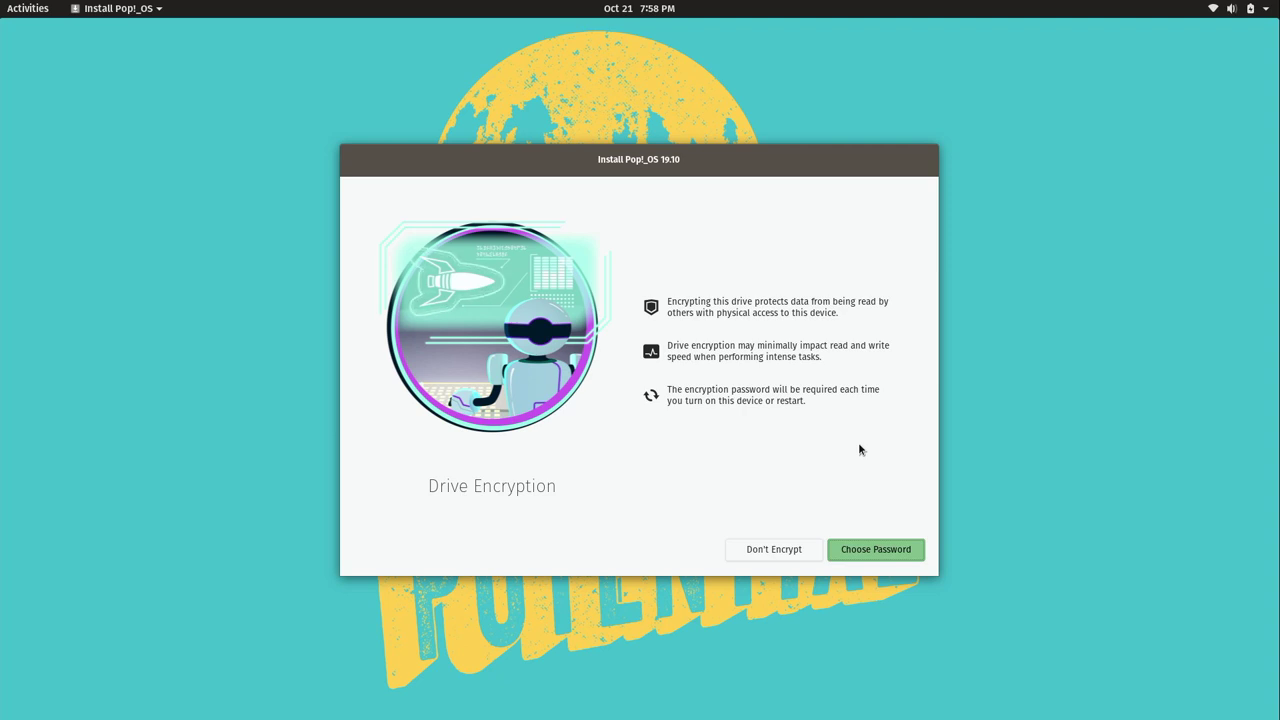
click(741, 554)
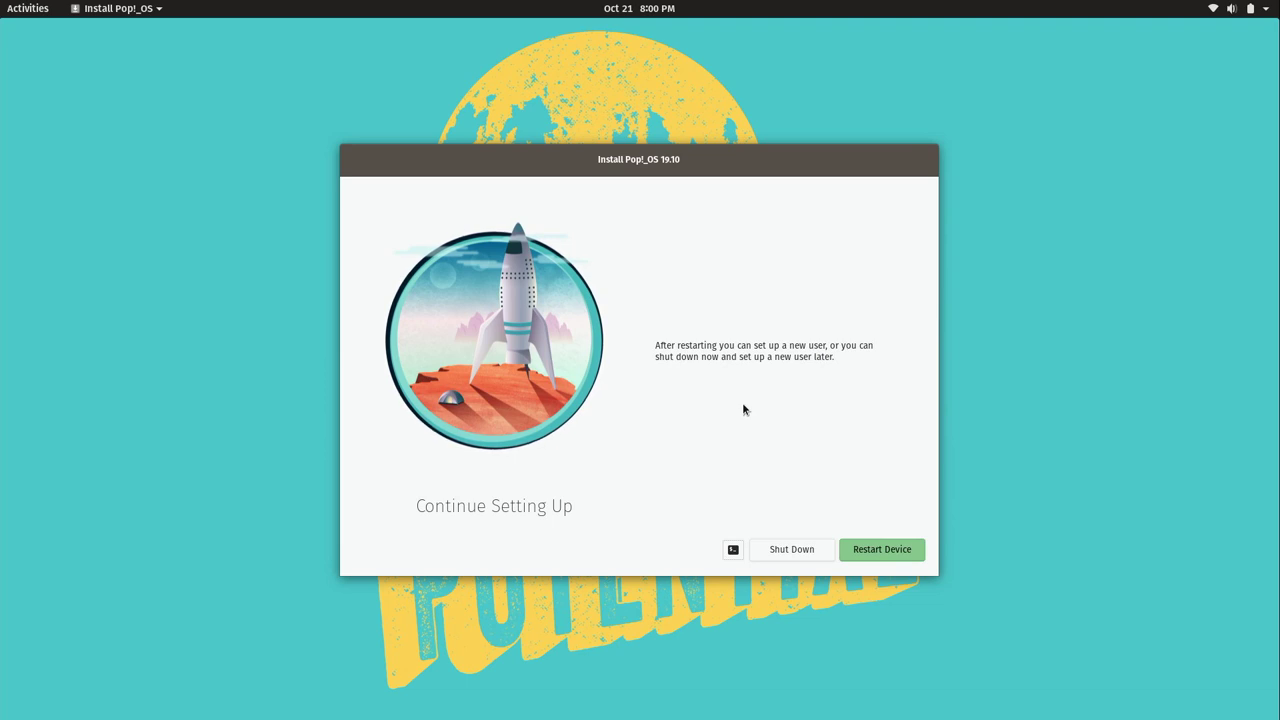
click(884, 550)
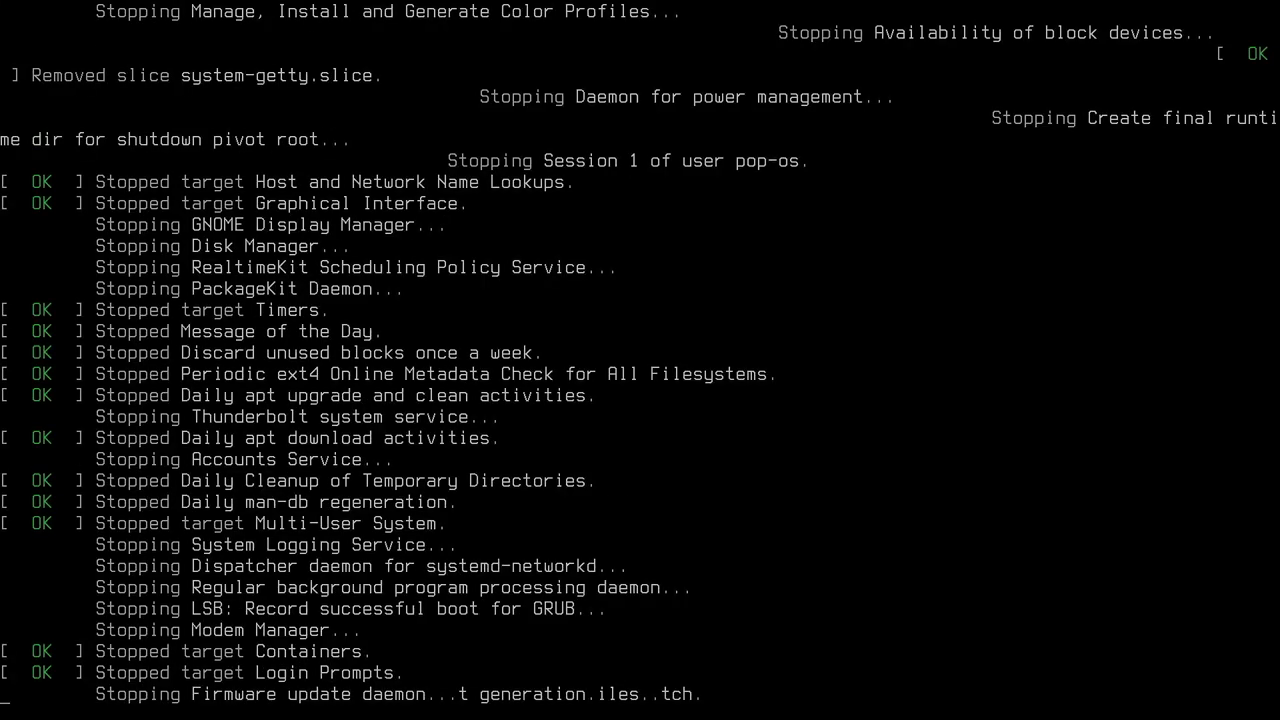